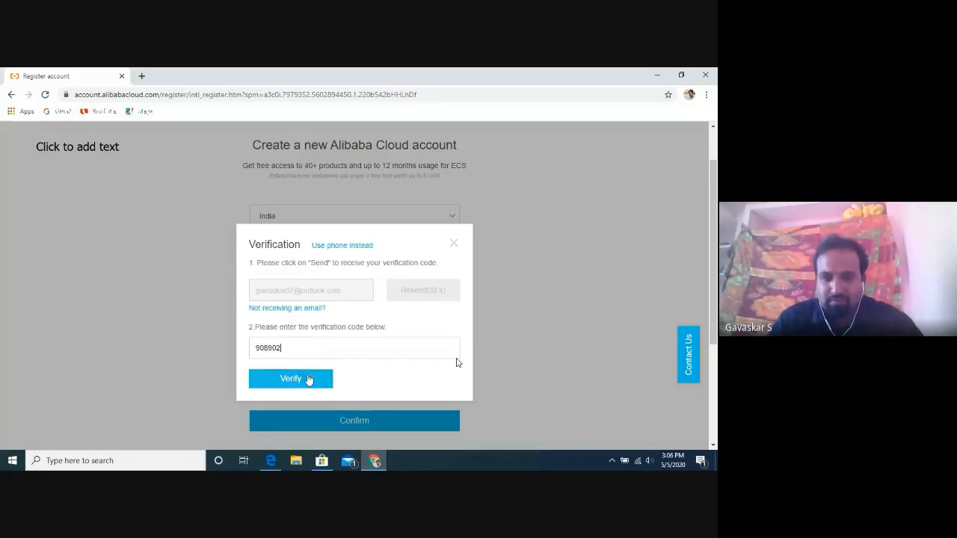
Choose Individual Account and begin typing the first name under Billing Information.
mouse_move(461, 363)
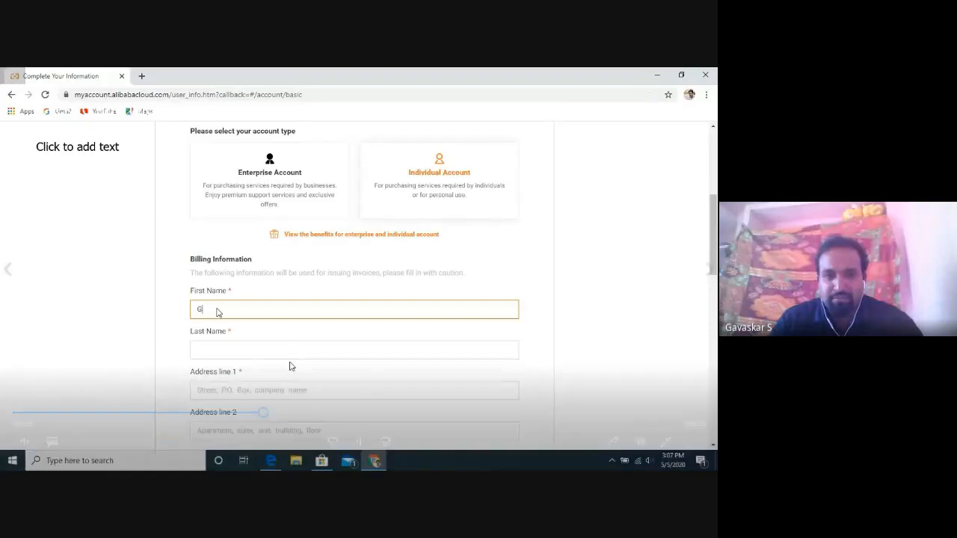
Advance the walkthrough through last name, both address lines, city, Tamil Nadu and the phone-verification mobile number.
left_click(276, 412)
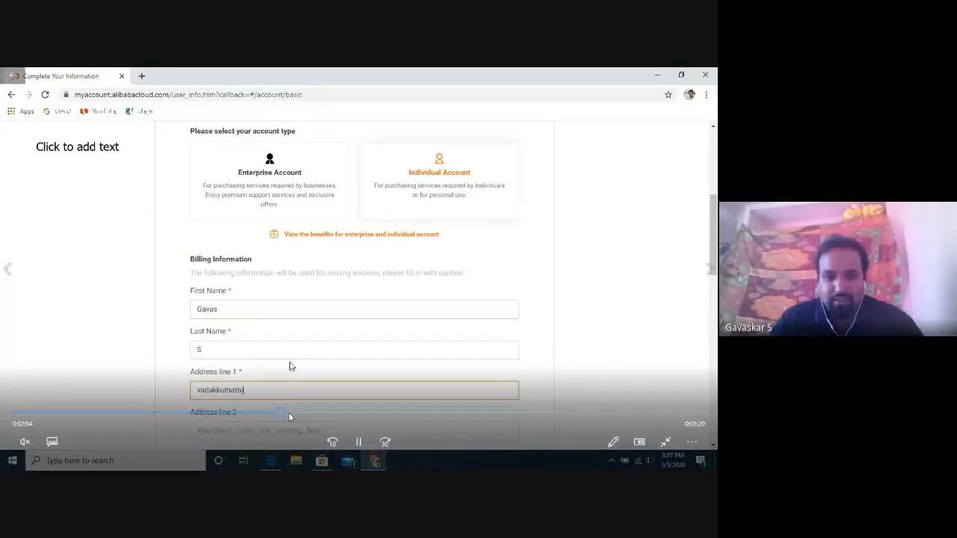
left_click(290, 411)
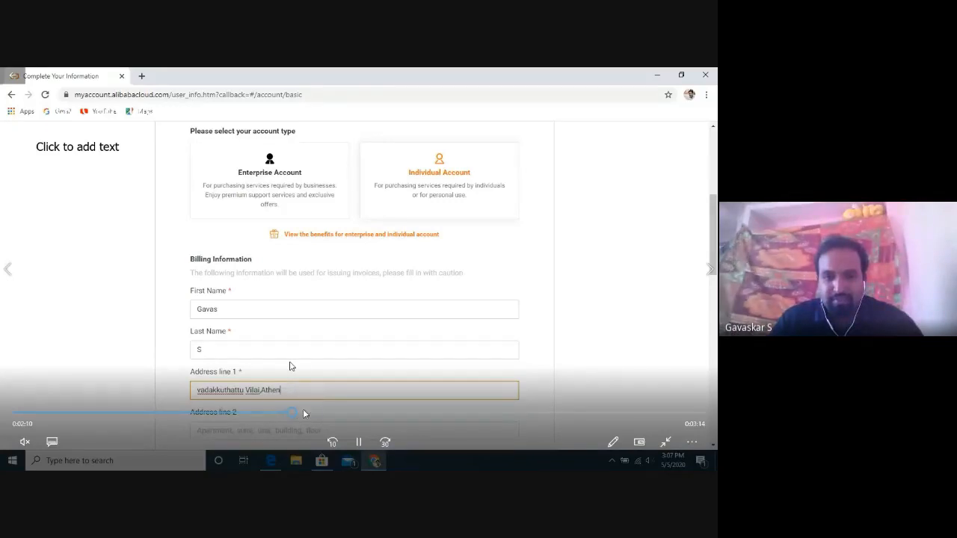
left_click(305, 413)
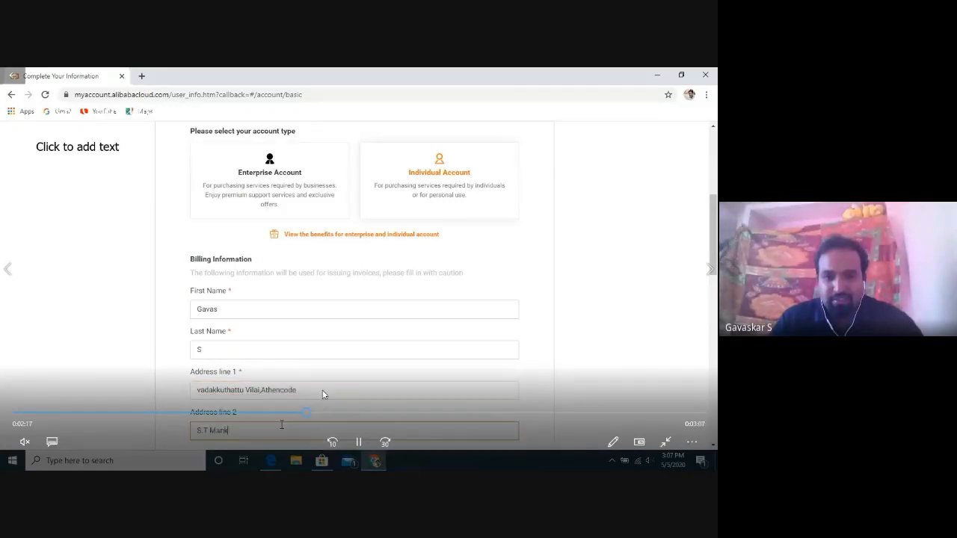
left_click(322, 415)
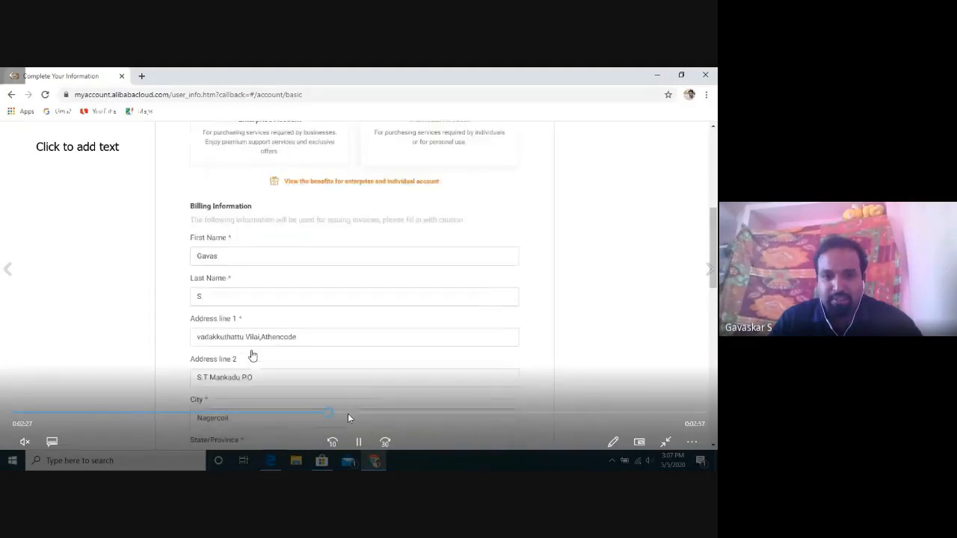
left_click(348, 413)
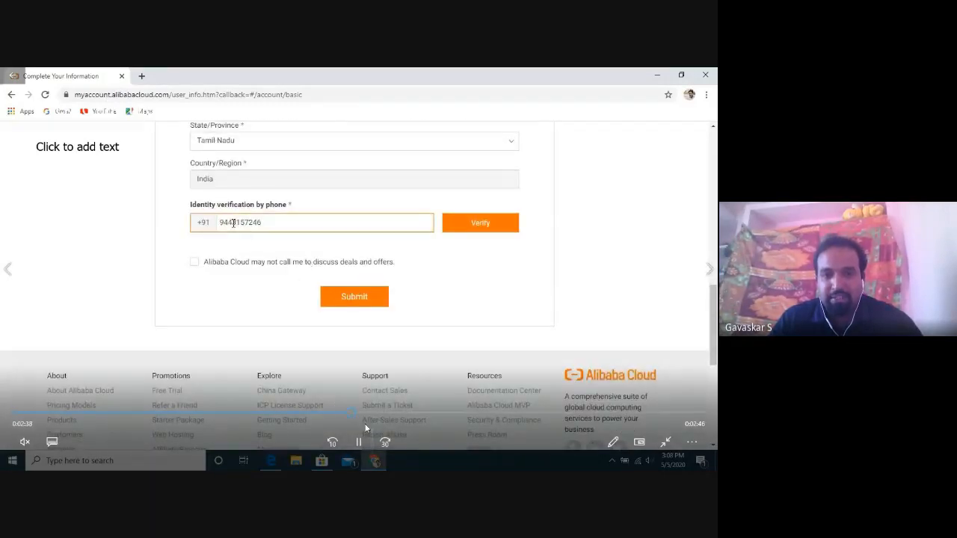
left_click(359, 441)
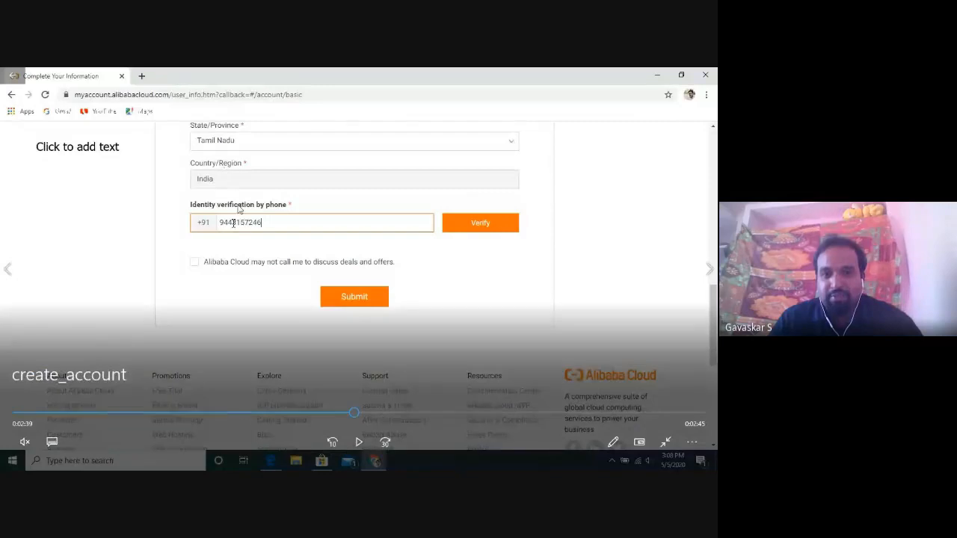
left_click(359, 441)
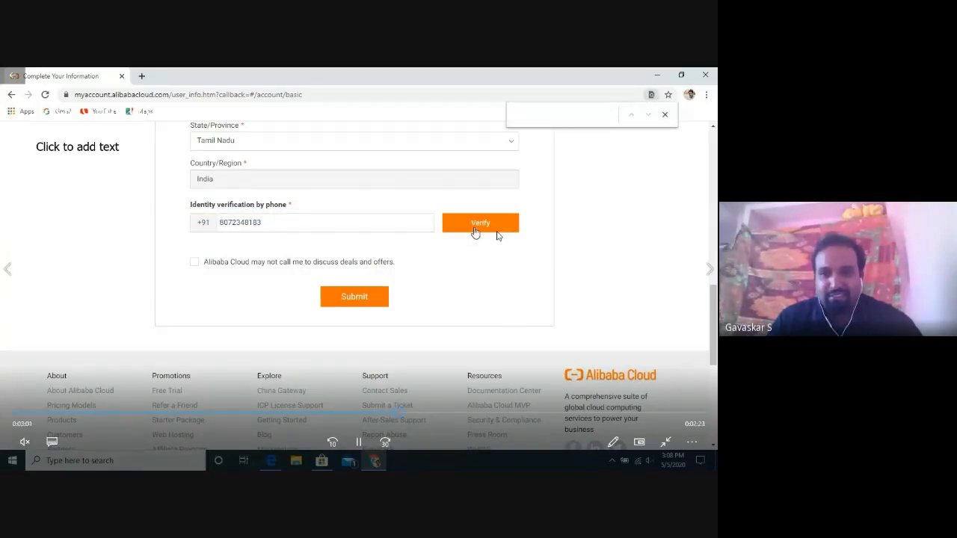
Skip the walkthrough past the SMS code verification and Submit to the Add a payment method step.
left_click(414, 413)
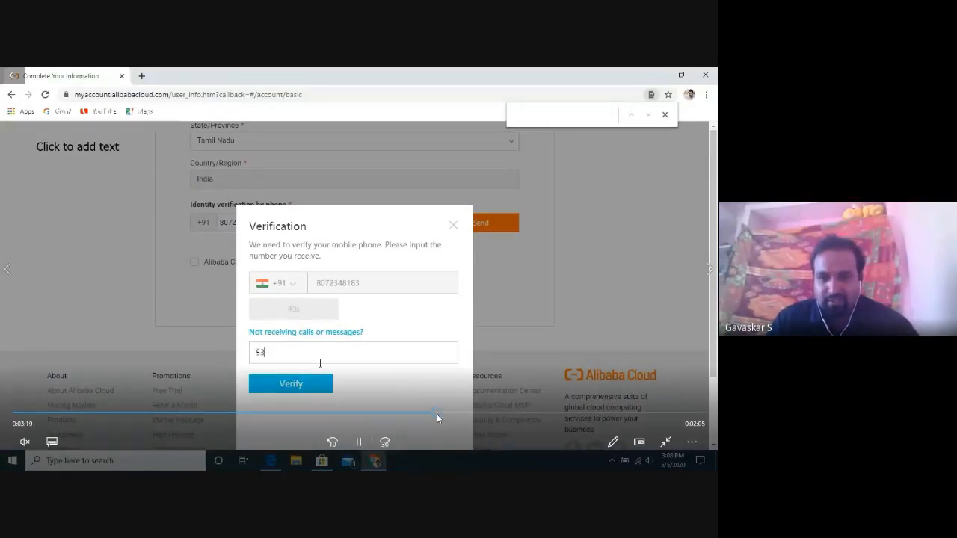
left_click_drag(436, 414, 462, 412)
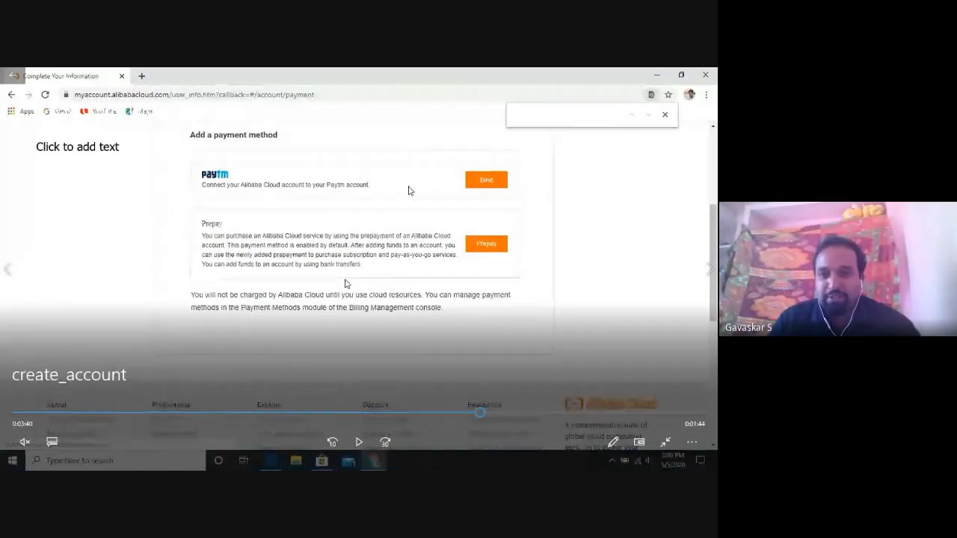
Play through binding Paytm with the phone number and enter the first digits of the verification code.
left_click(357, 445)
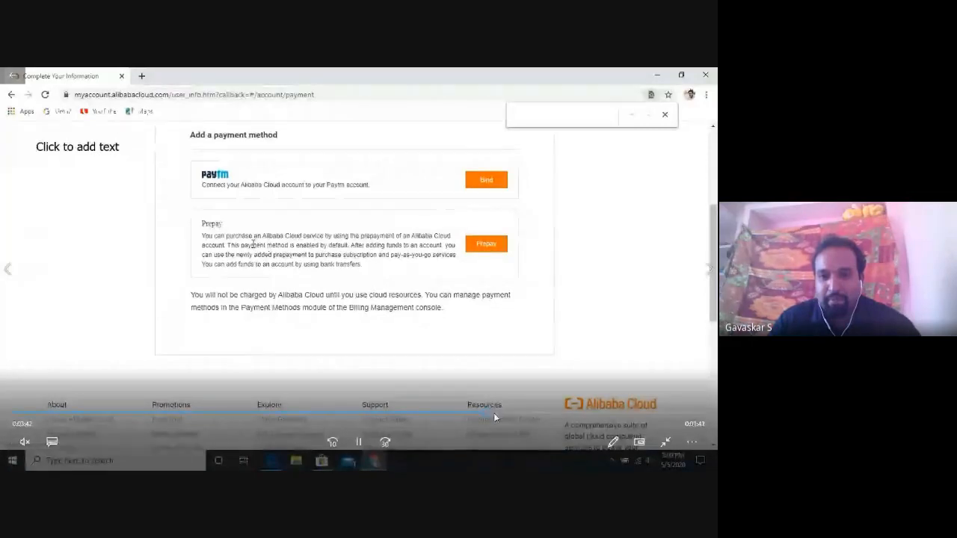
left_click(516, 411)
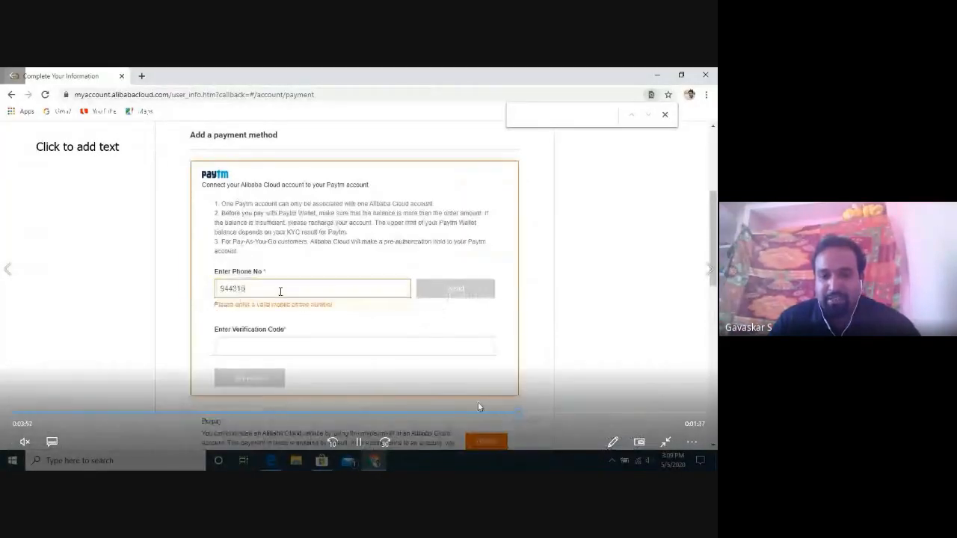
left_click(357, 443)
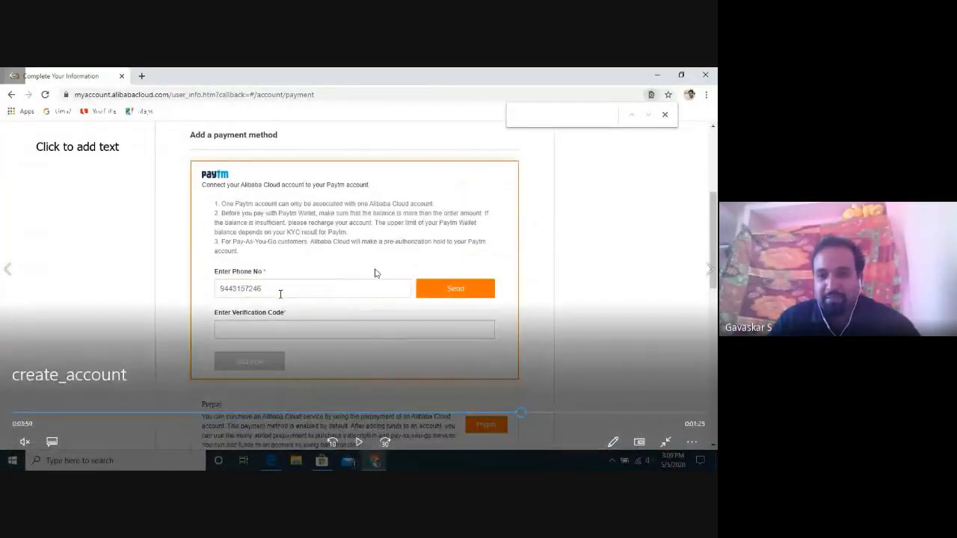
left_click(358, 444)
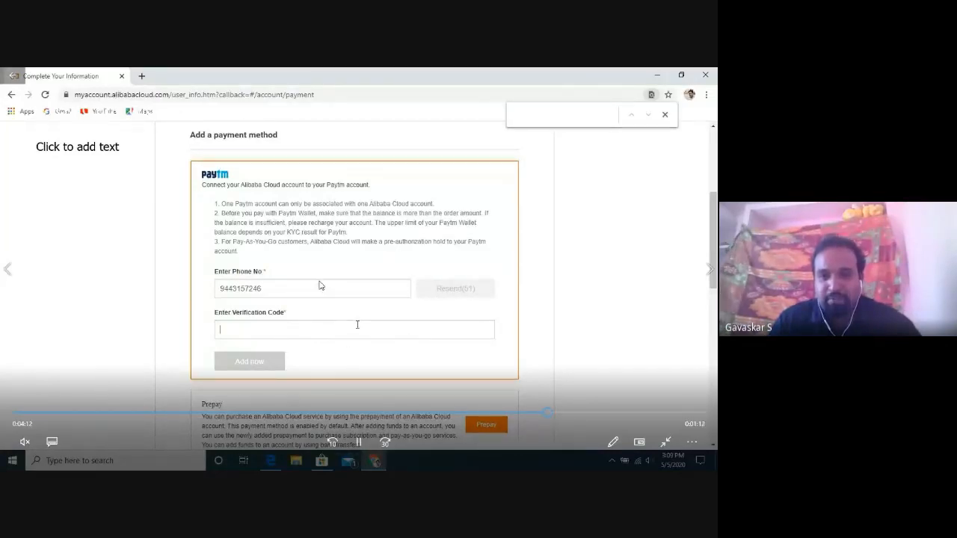
type("96")
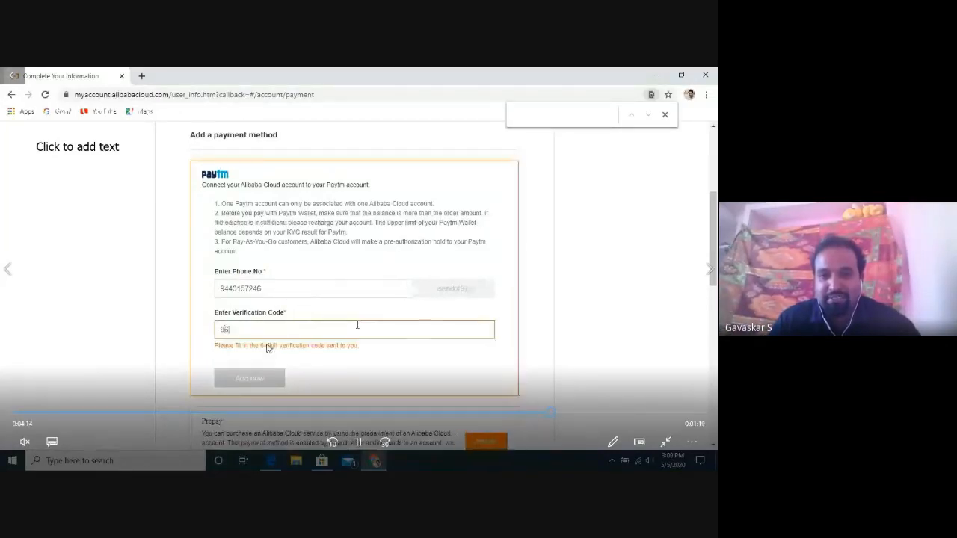
type("0")
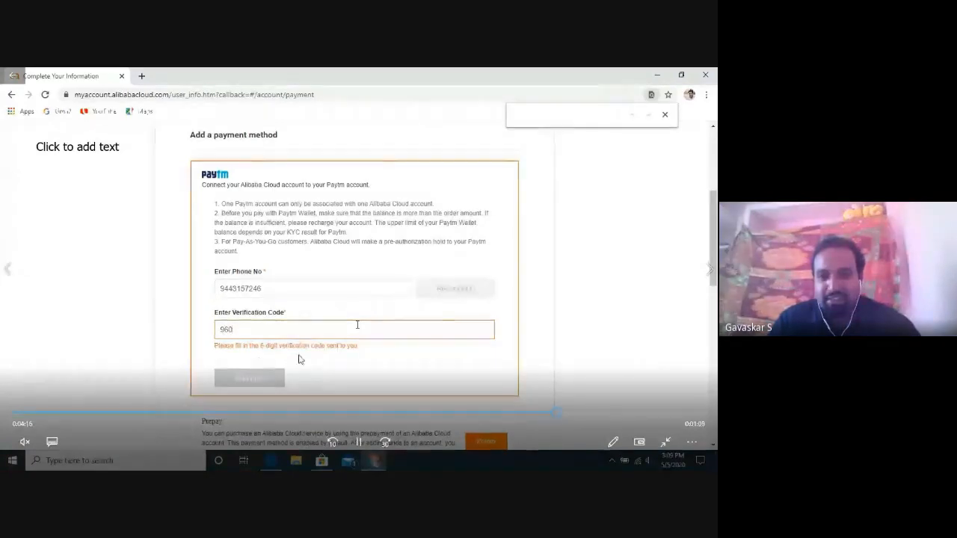
type("9")
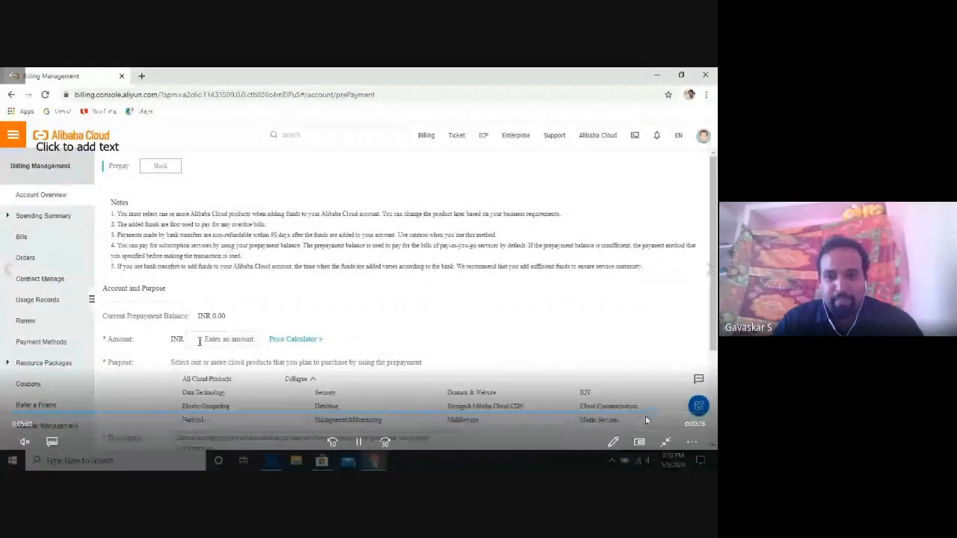
Jump the walkthrough to its end and close the video player window.
left_click(680, 413)
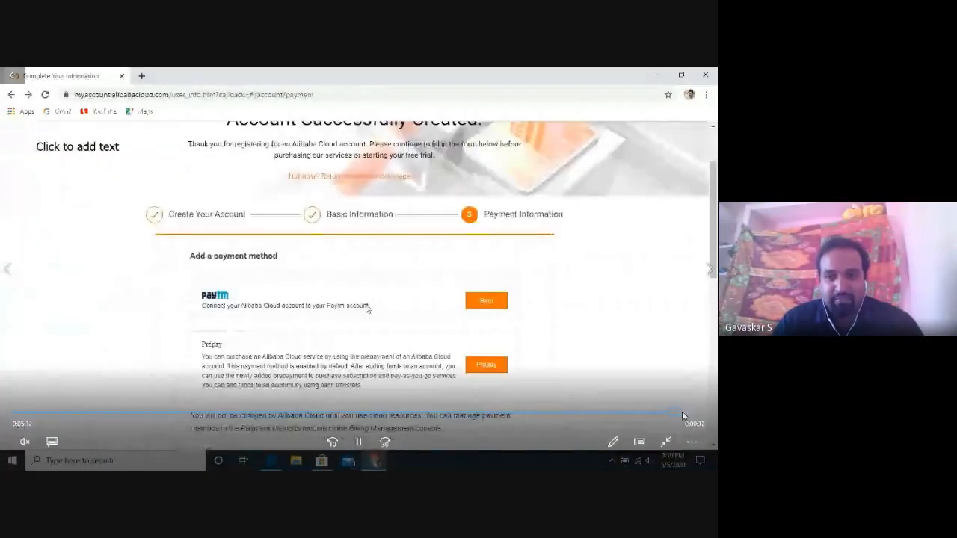
left_click(691, 411)
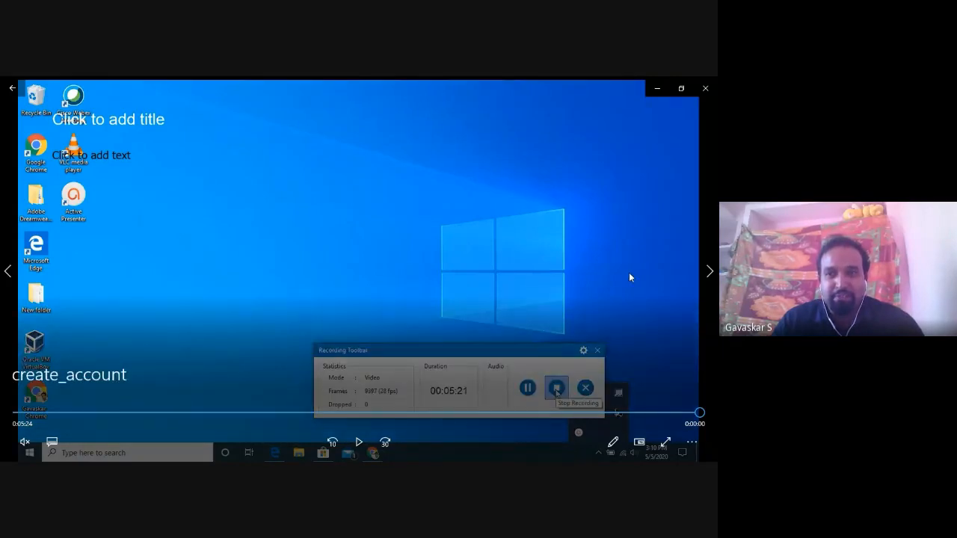
left_click(700, 92)
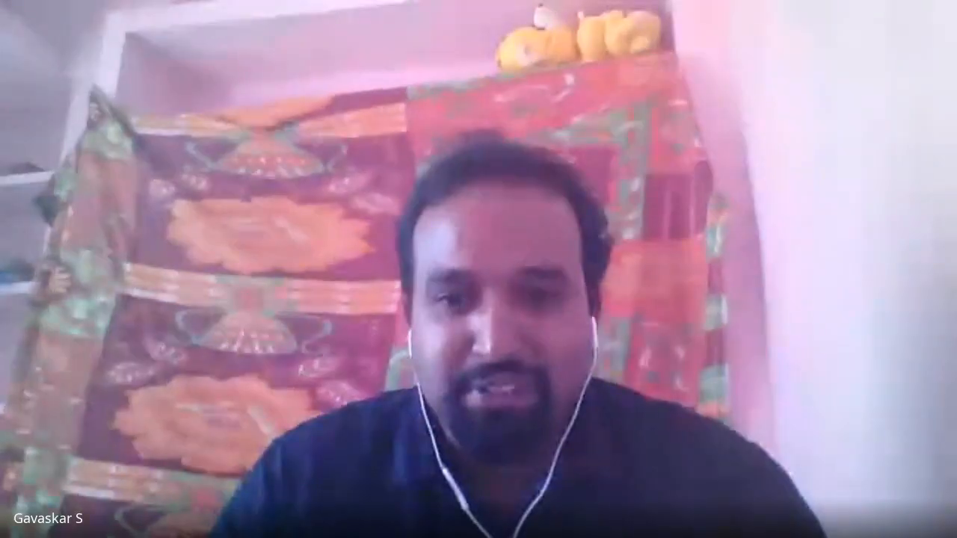
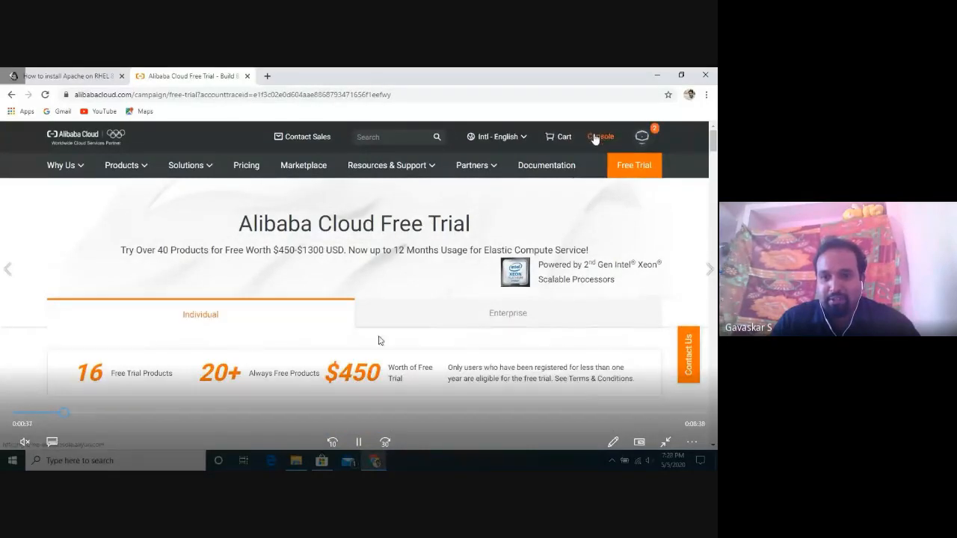
Watch the video reach Console Home, showing 0 tickets, 0 alarms and $7.620 cost this month.
left_click(359, 443)
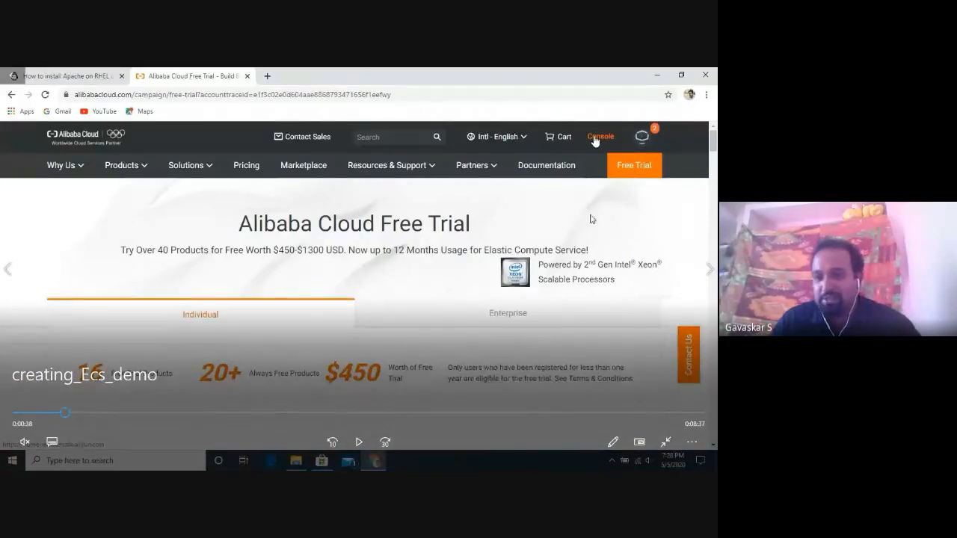
left_click(359, 442)
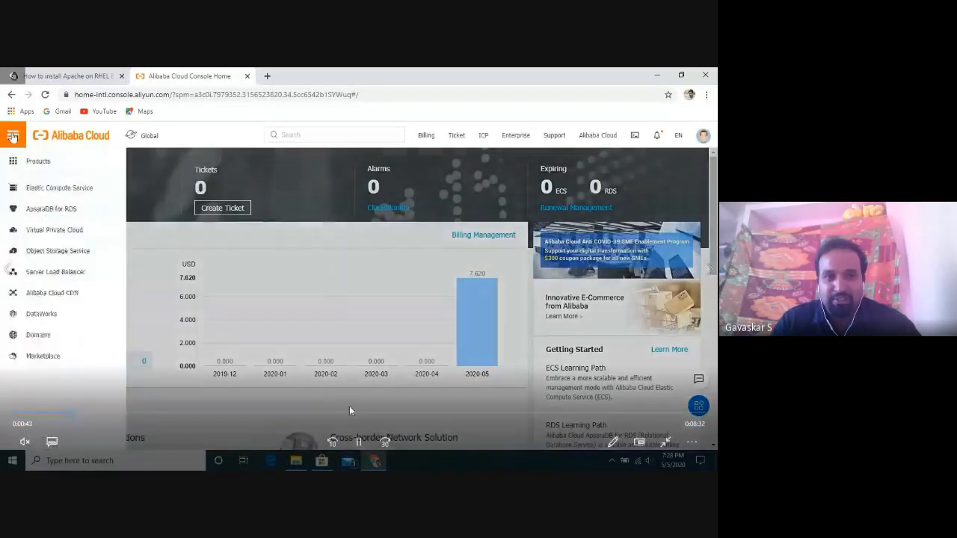
Follow the video through Products > Elastic Compute Service > Create Instance to the Custom Launch wizard.
left_click(359, 442)
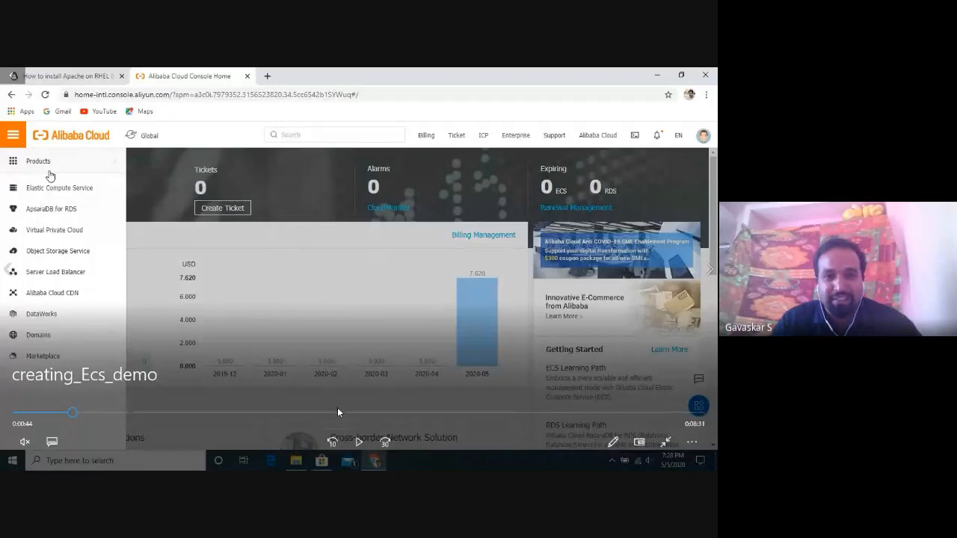
left_click(357, 440)
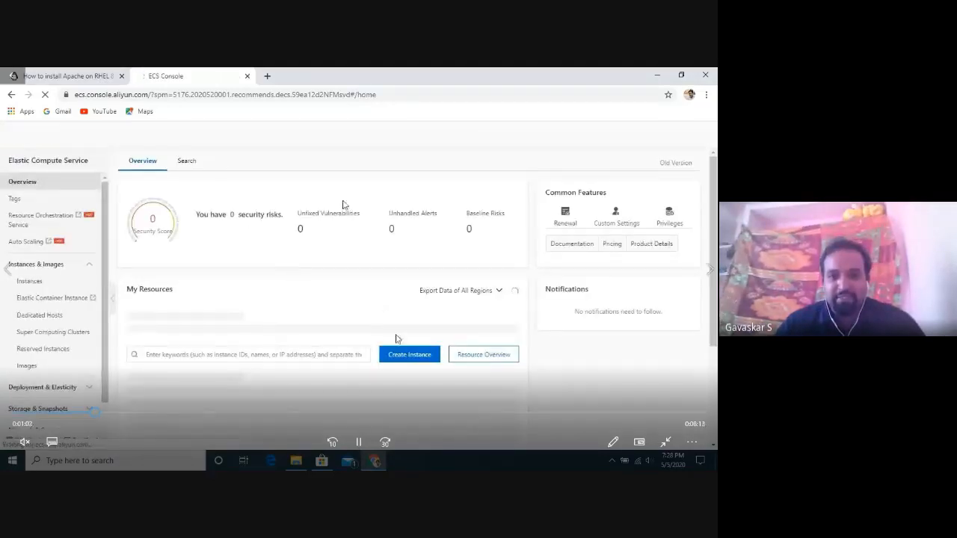
left_click(403, 358)
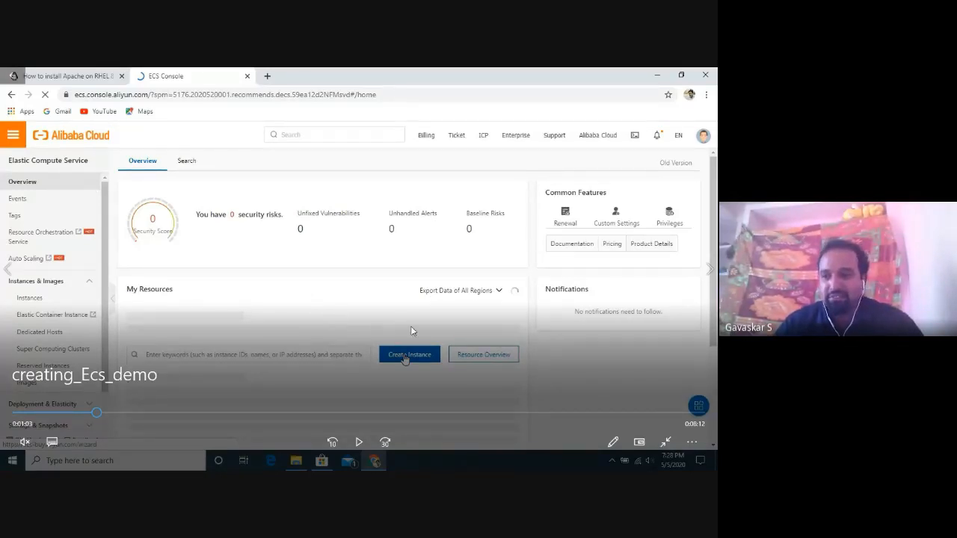
left_click(359, 442)
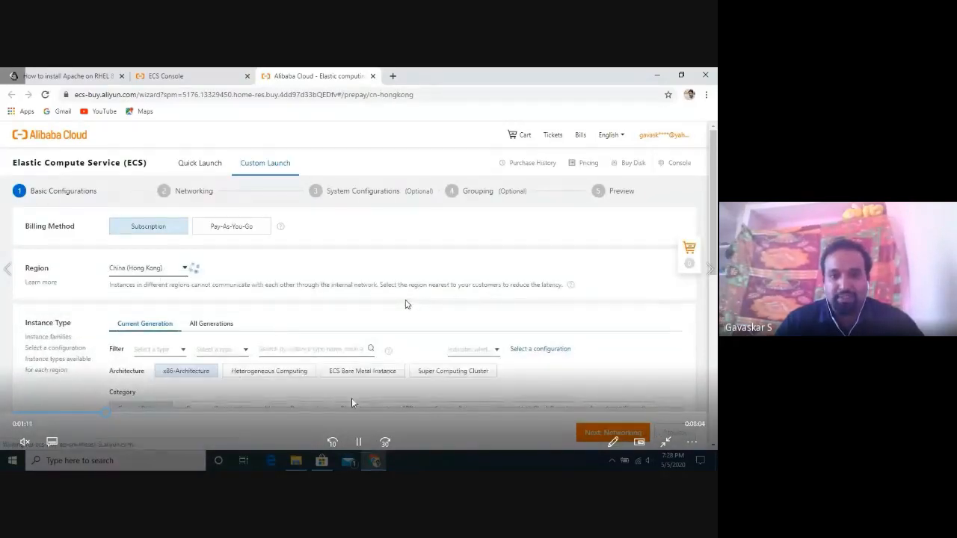
Play the video until Pay-As-You-Go is chosen as the billing method, region still China (Hong Kong).
left_click(359, 441)
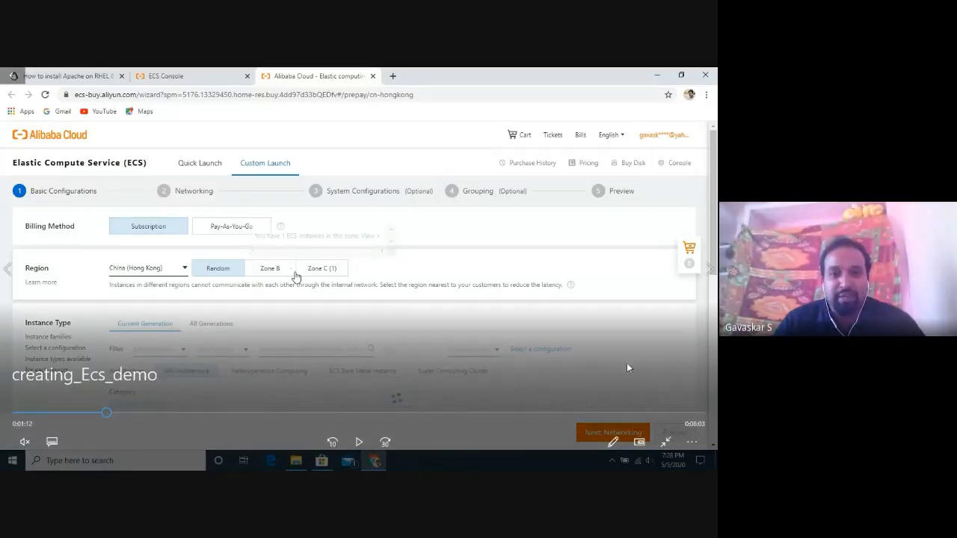
left_click(359, 441)
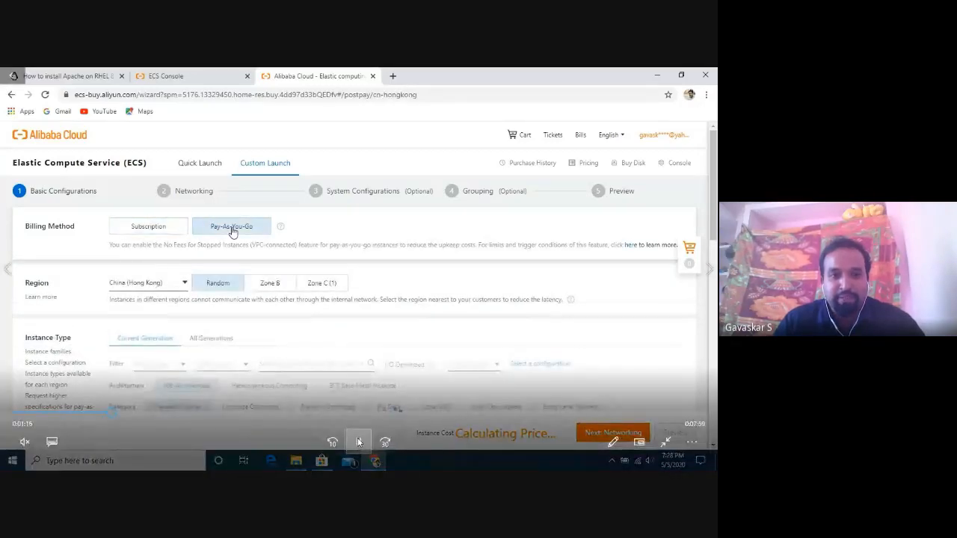
Watch the video keep Pay-As-You-Go billing and switch the region to Singapore.
left_click(359, 442)
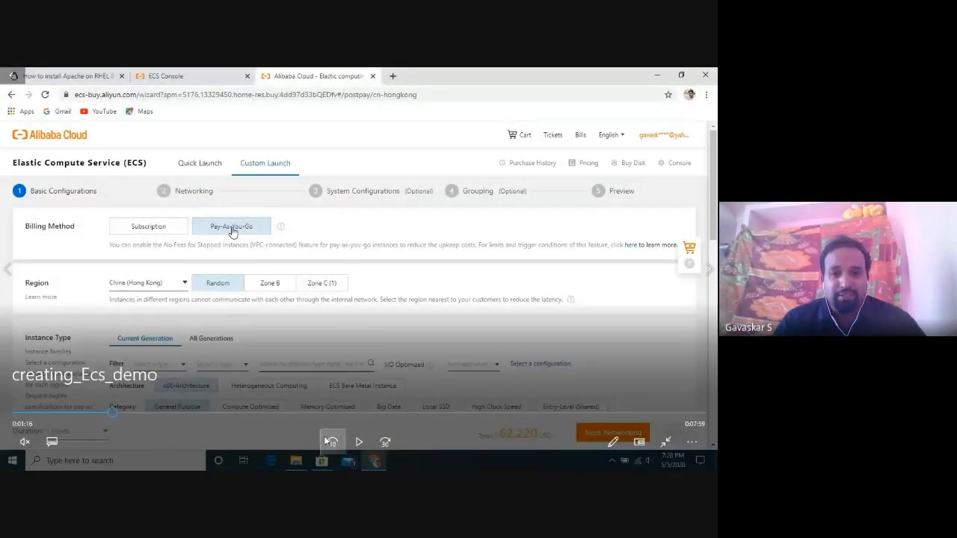
left_click(359, 441)
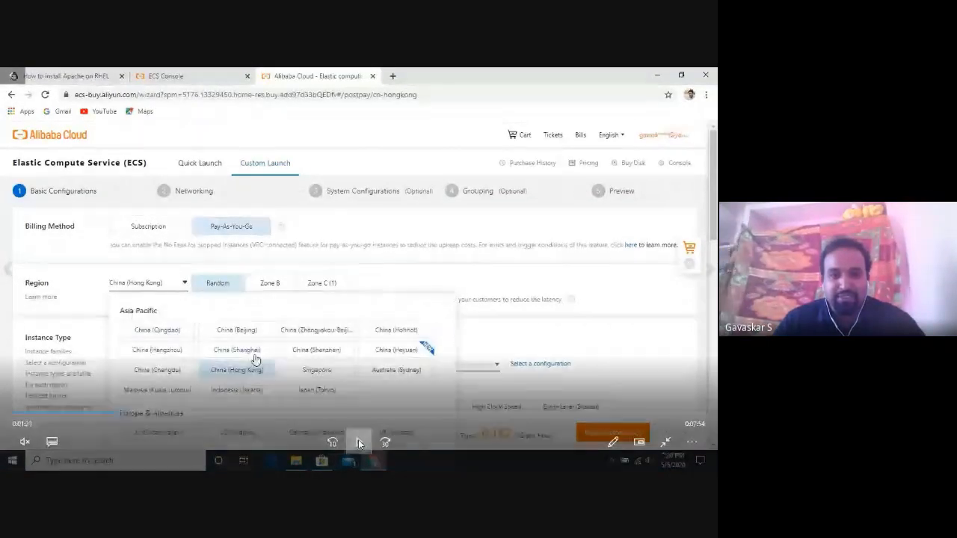
left_click(356, 442)
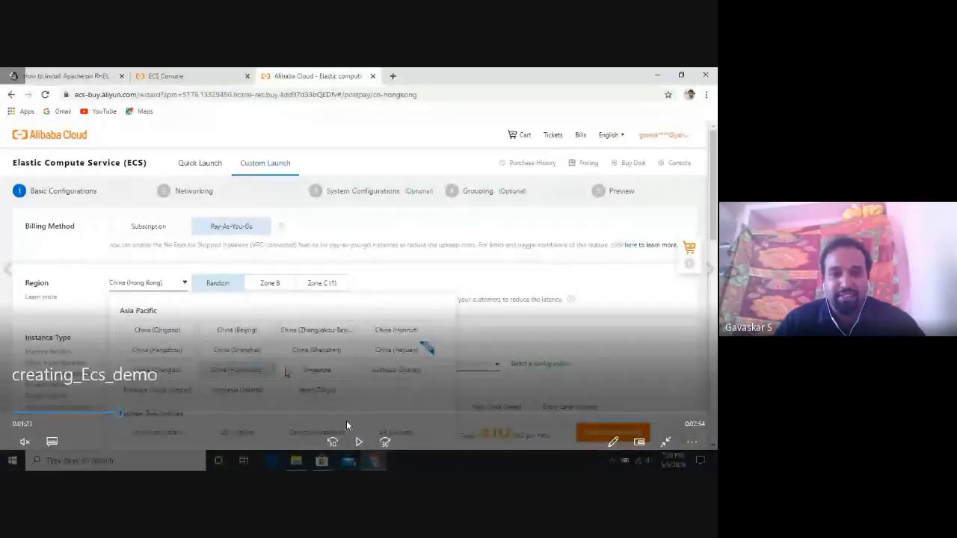
left_click(356, 442)
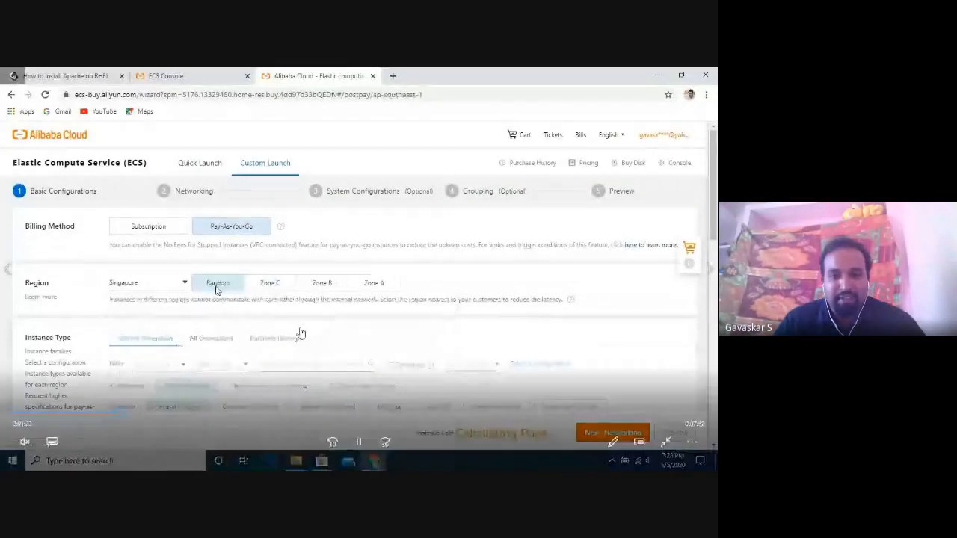
Play on to the Instance Type list showing ecs.g5.large (2 vCPUs, 8 GiB) at 0.122 USD/hour.
left_click(360, 442)
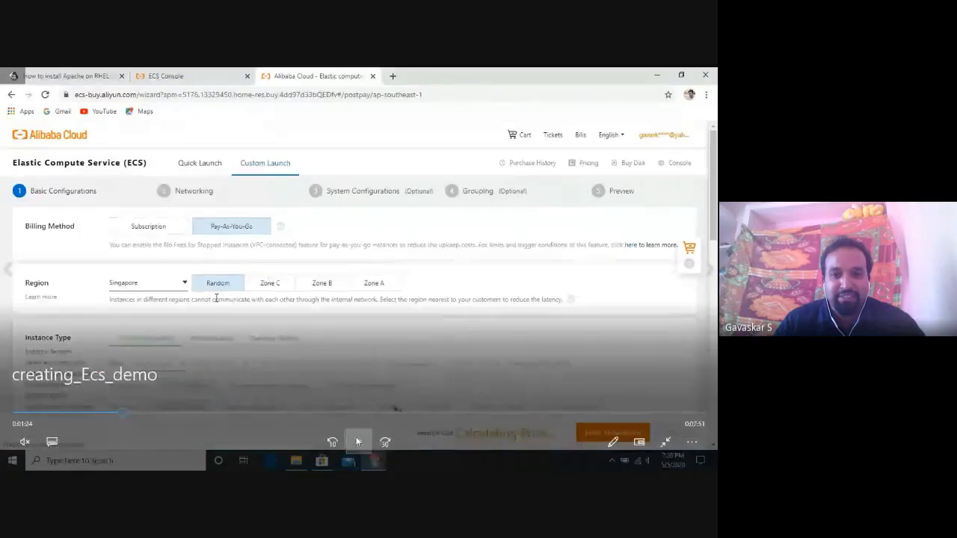
left_click(356, 441)
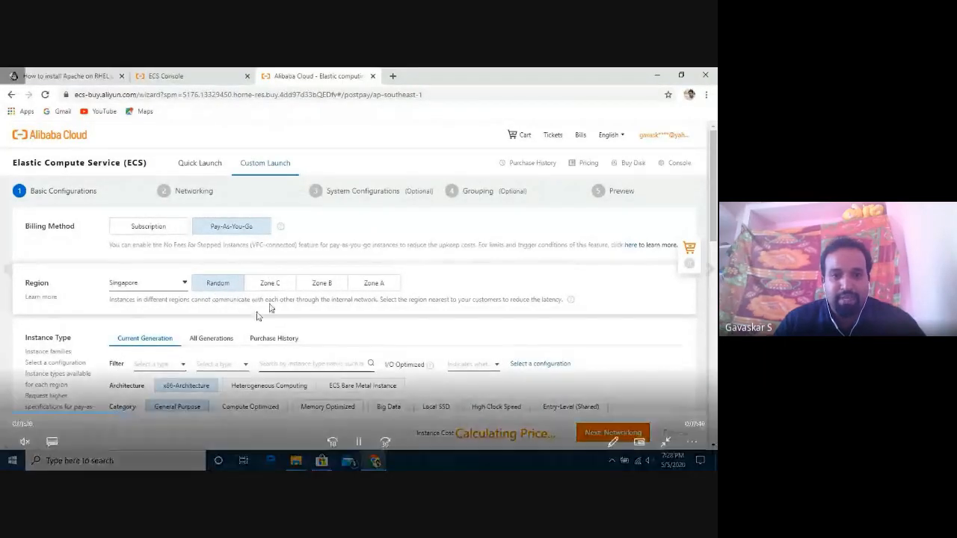
left_click(358, 441)
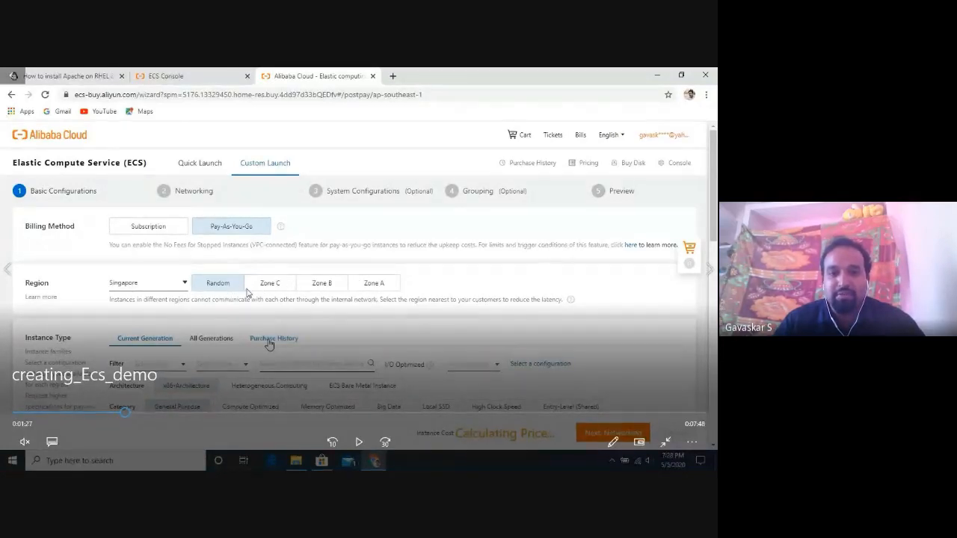
left_click(359, 443)
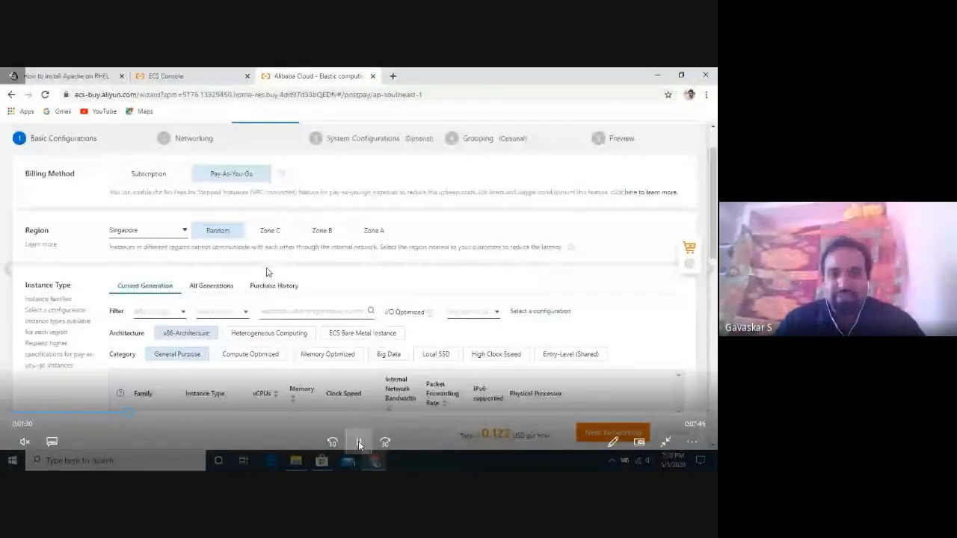
left_click(358, 441)
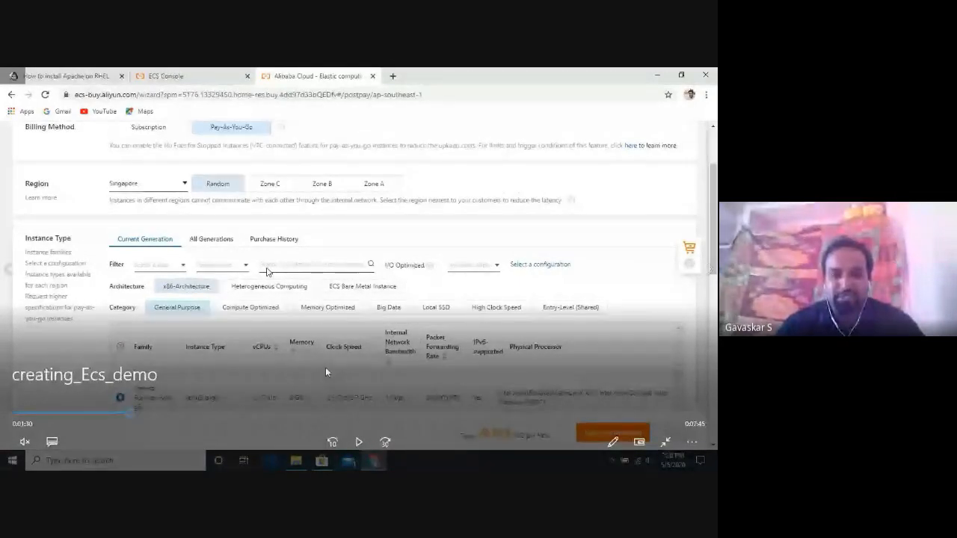
Watch ecs.g5.large get selected and the page scroll to Image, rewinding briefly to review it.
left_click(359, 443)
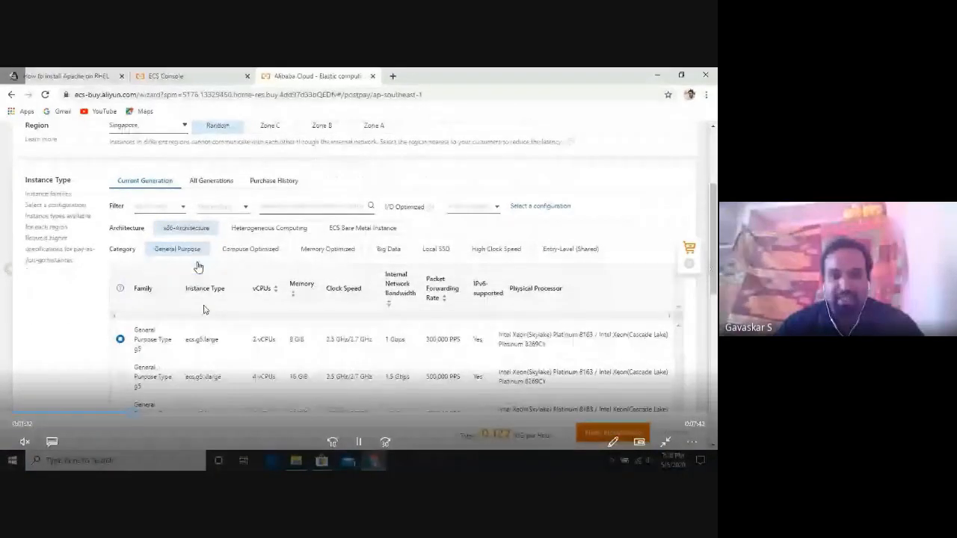
left_click(367, 441)
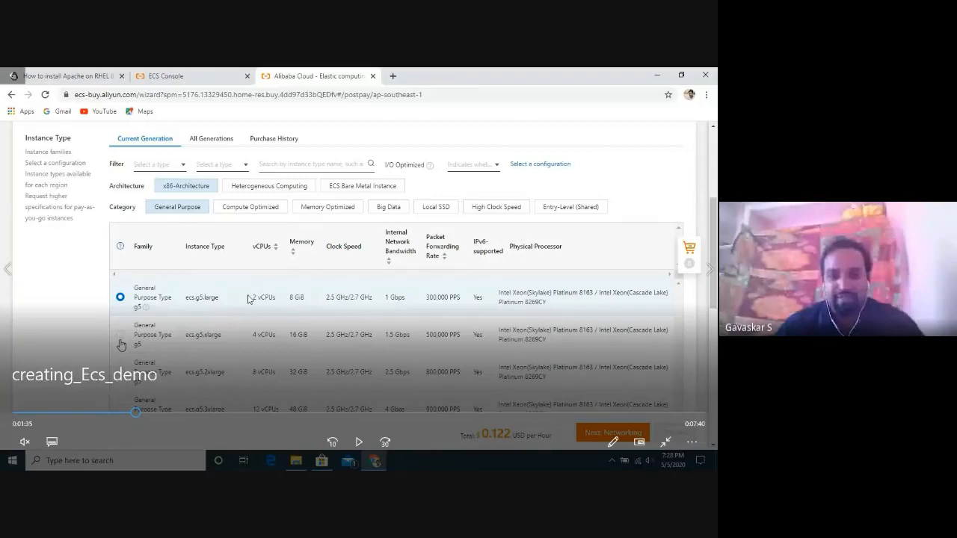
left_click(359, 442)
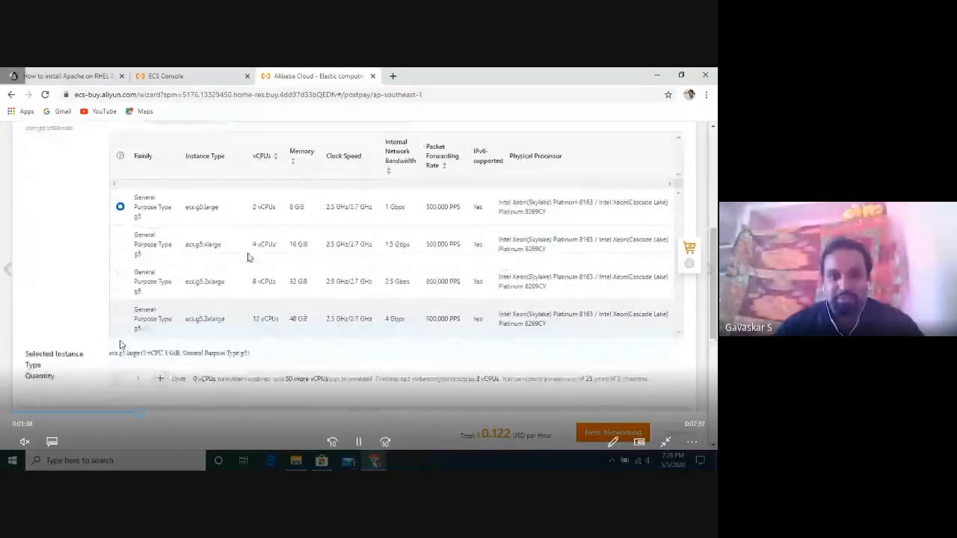
left_click(127, 409)
left_click(359, 442)
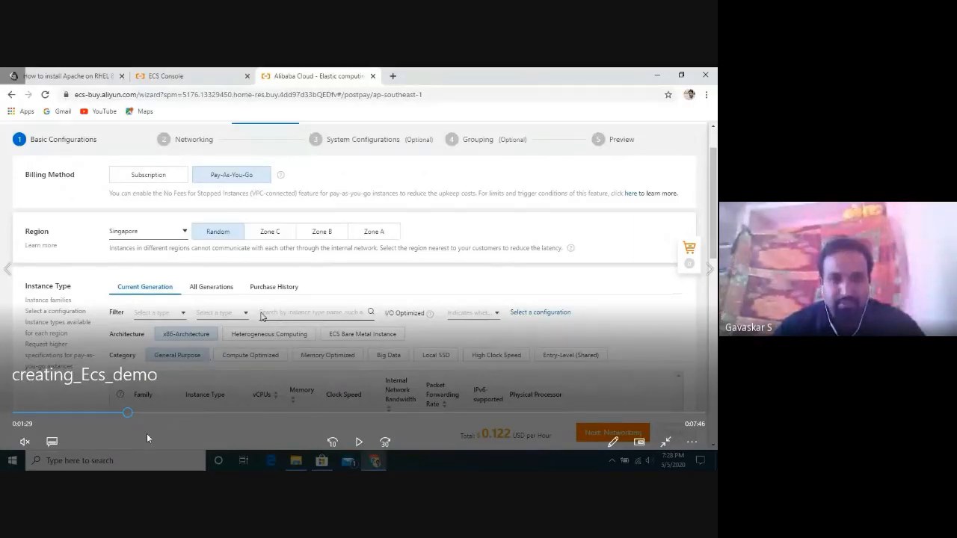
left_click(366, 441)
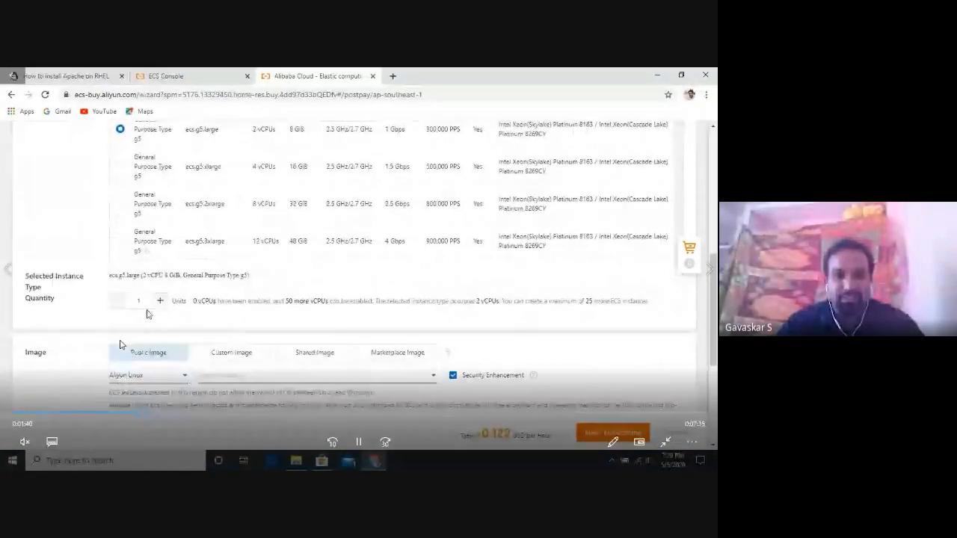
Play the video as it picks Aliyun Linux 2.1903 LTS 64-bit under Public Image, with Security Enhancement checked.
left_click(359, 442)
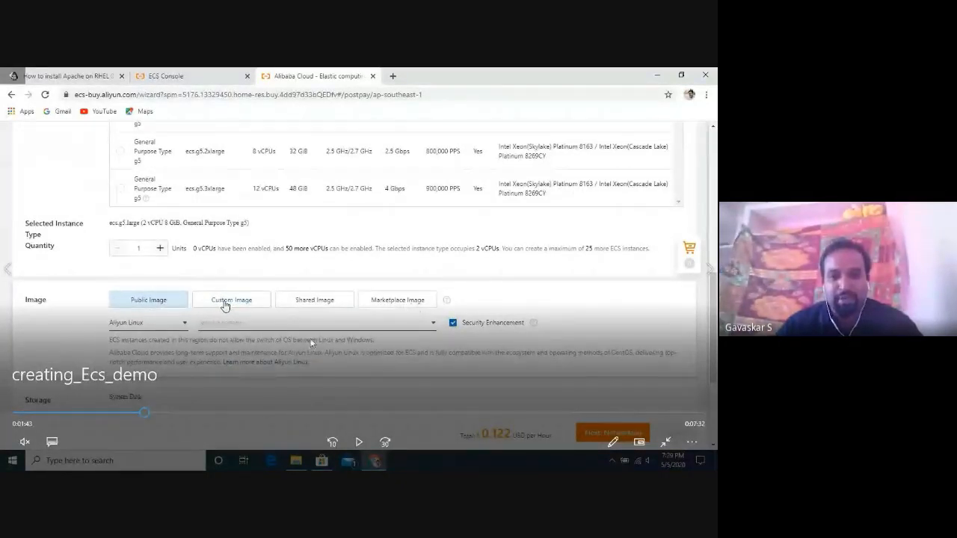
left_click(362, 442)
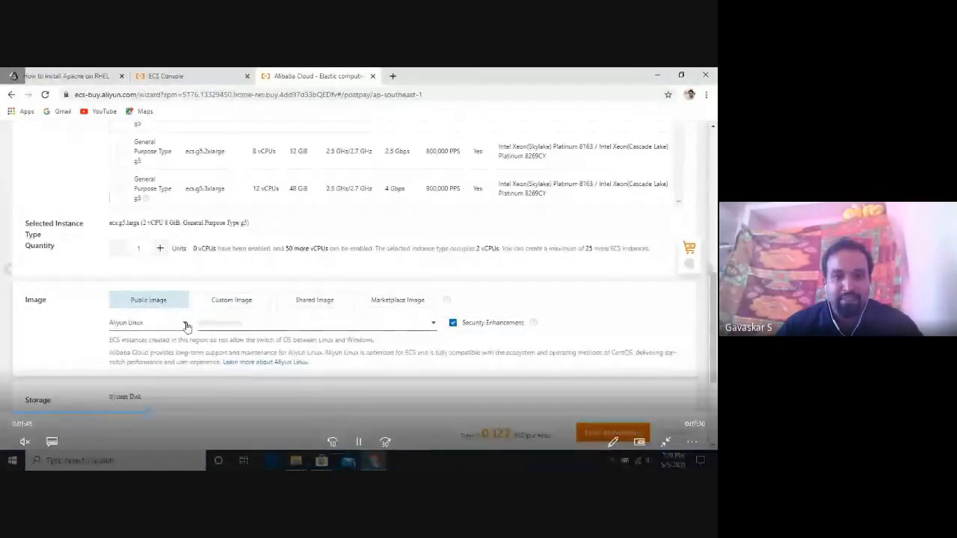
left_click(358, 441)
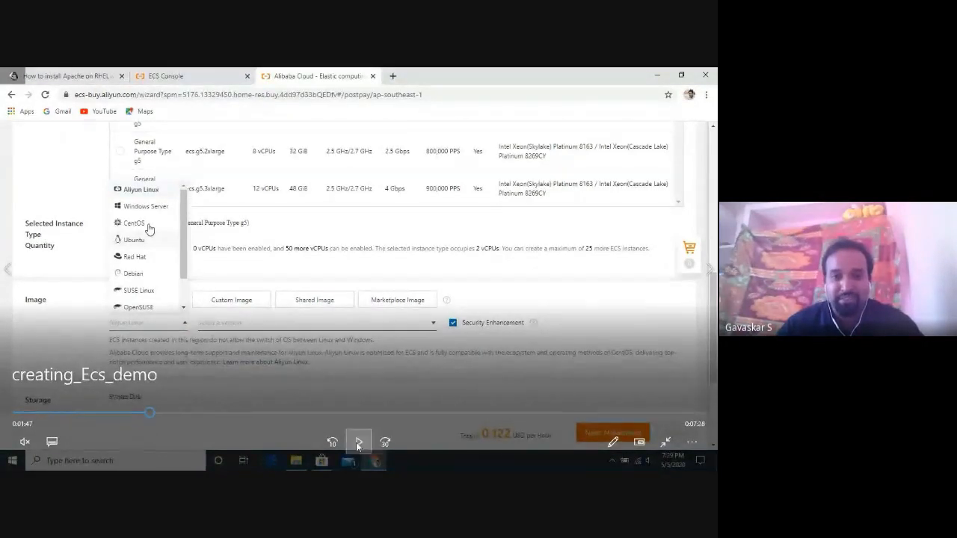
left_click(358, 441)
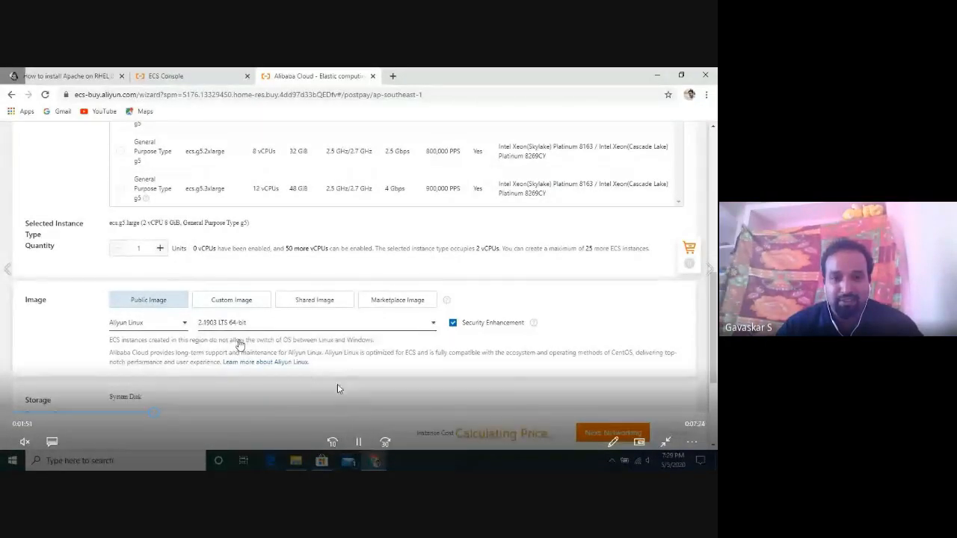
Watch the video pass the Storage settings to the default security group allowing ports 22 and 3389.
left_click(357, 441)
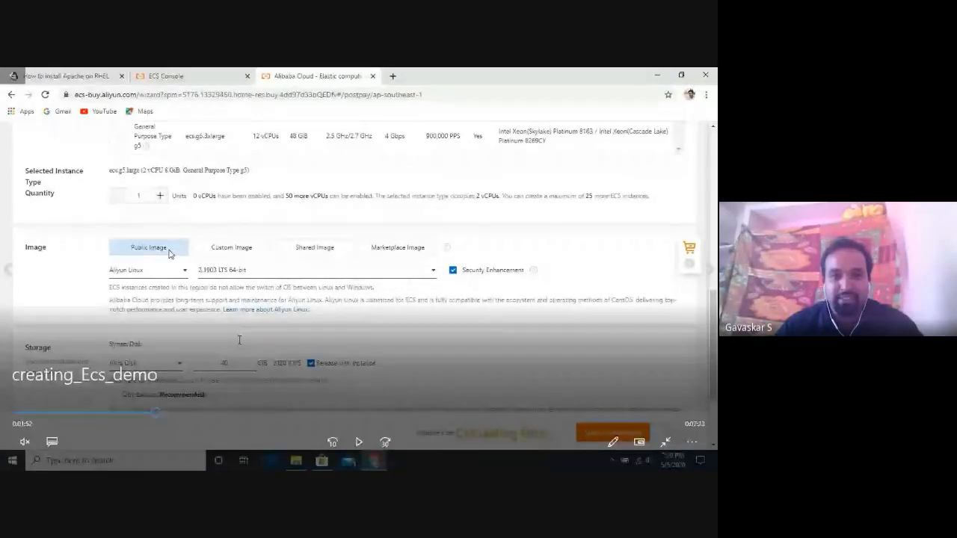
left_click(359, 443)
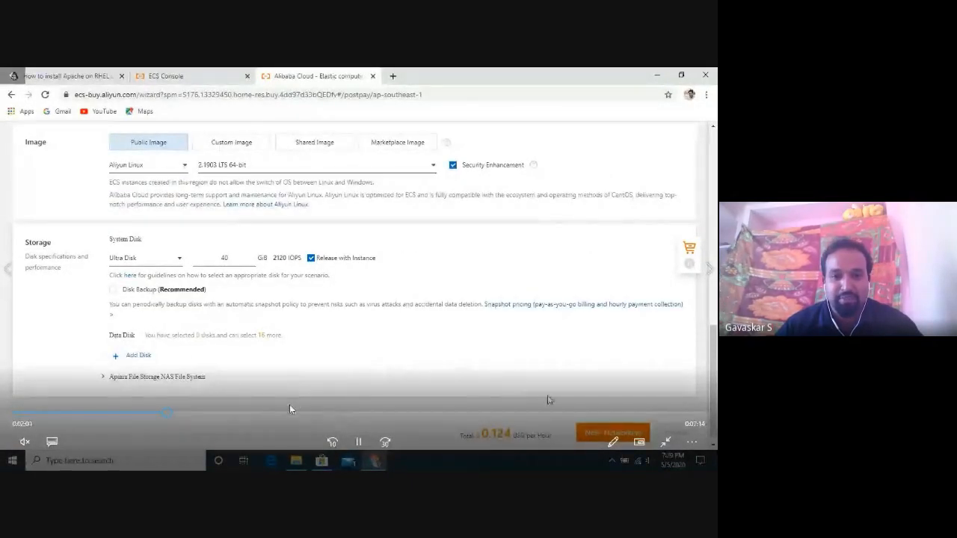
left_click(358, 442)
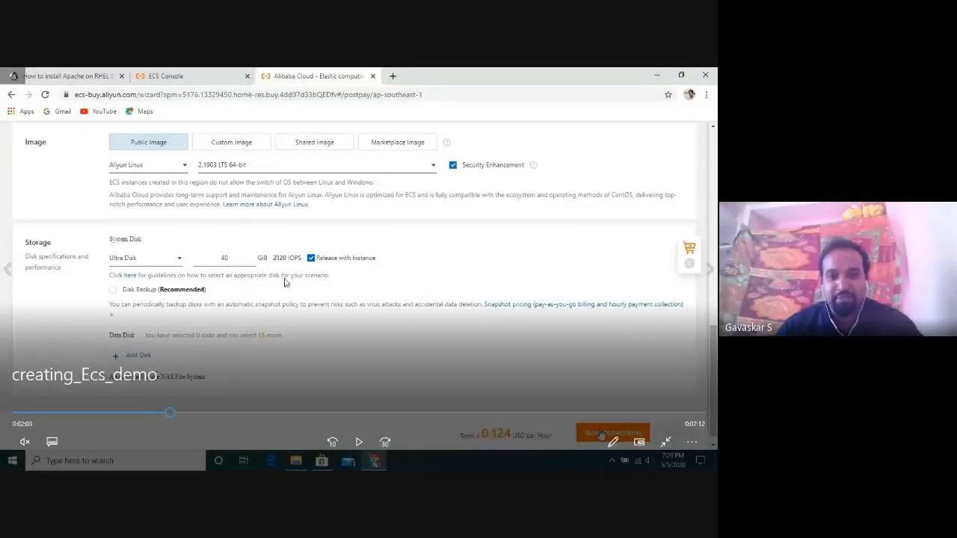
left_click(358, 442)
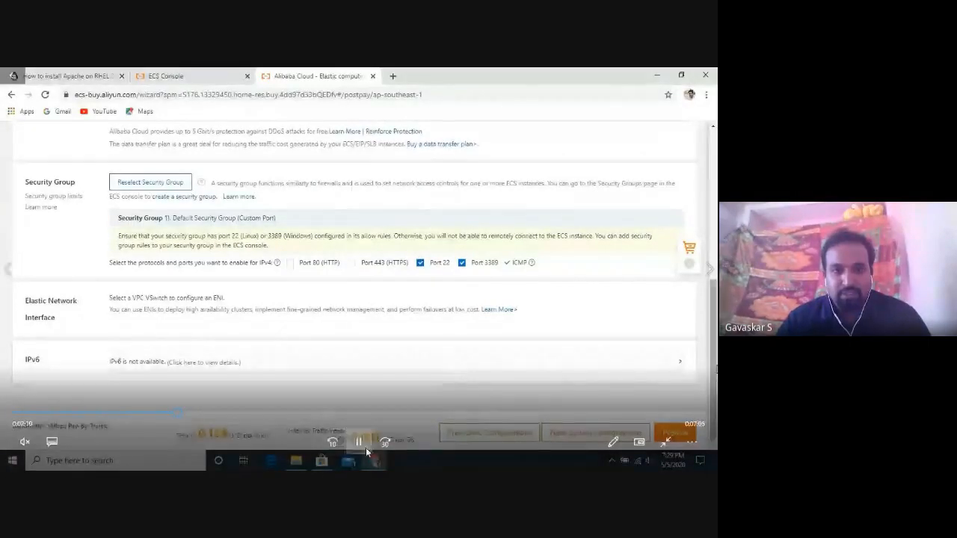
Pause on Networking: Default VPC, Default VSwitch, public IP and 5 Mbps Pay-By-Traffic bandwidth.
left_click(365, 441)
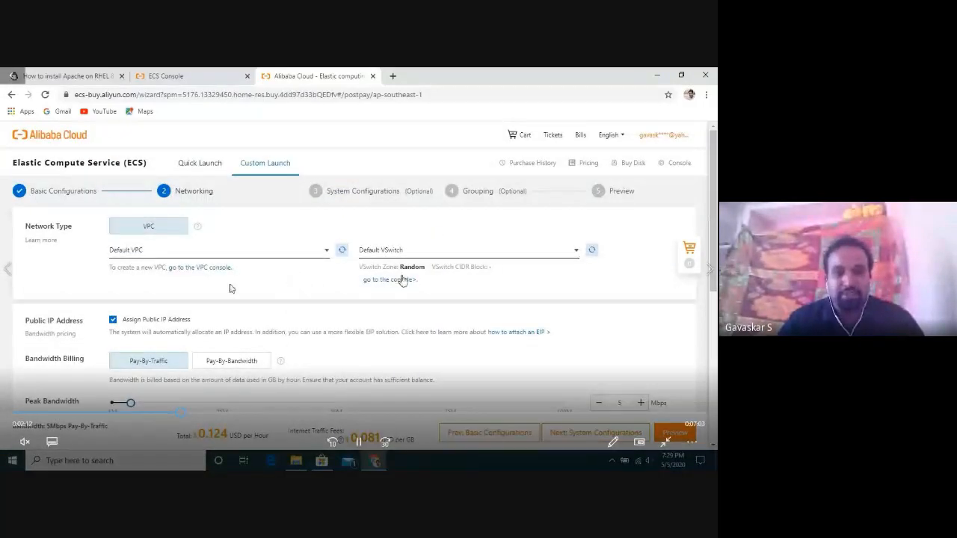
Play through bandwidth billing, System Configurations and Grouping to the Preview with description 'free demo Ecs Instance'.
left_click(358, 442)
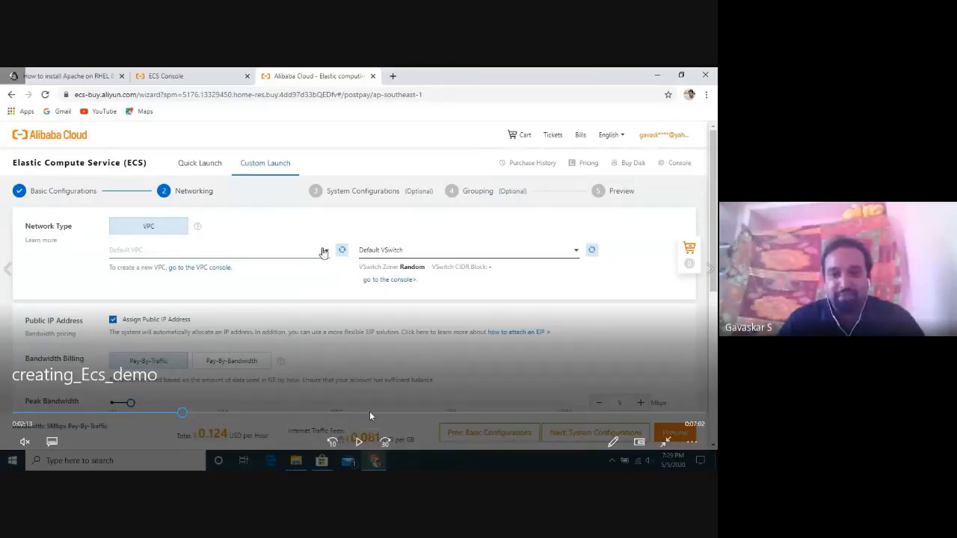
left_click(359, 443)
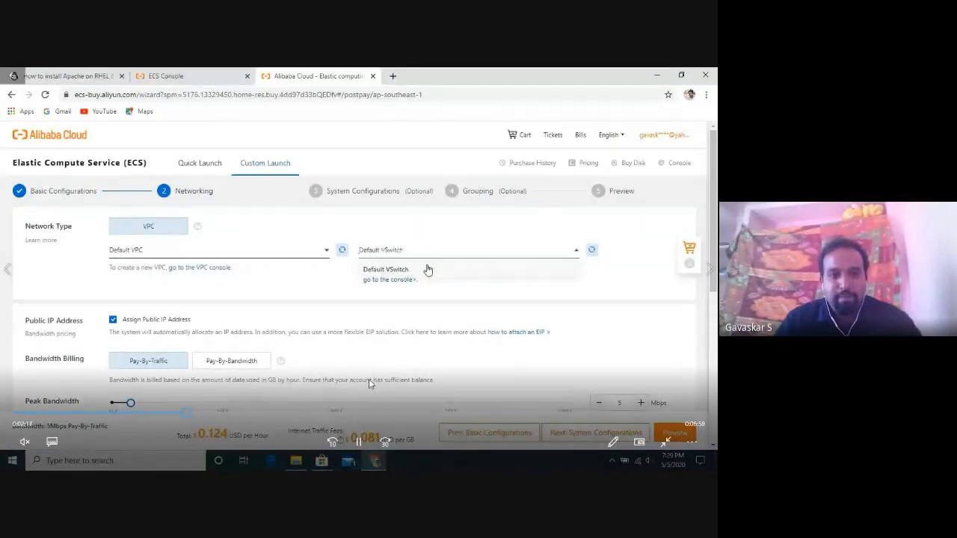
left_click(357, 441)
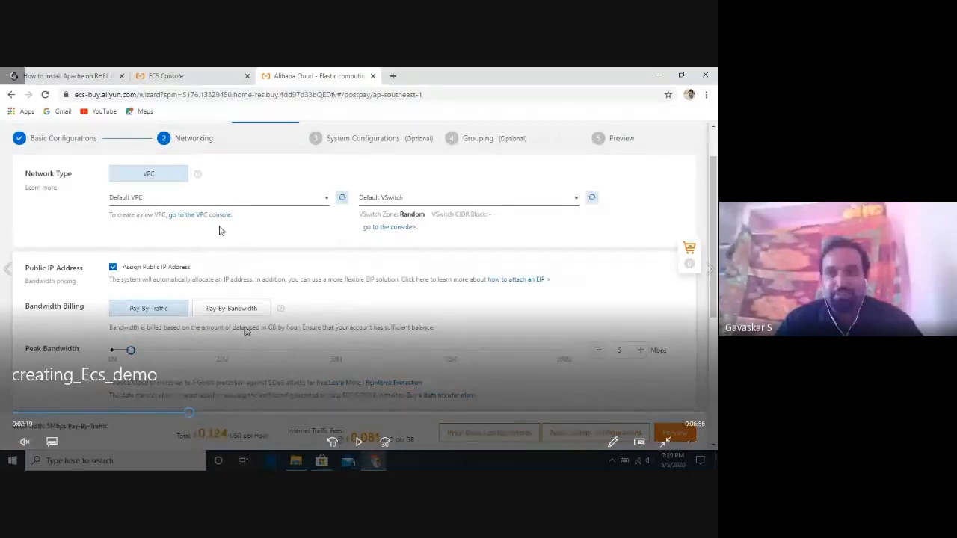
left_click(357, 440)
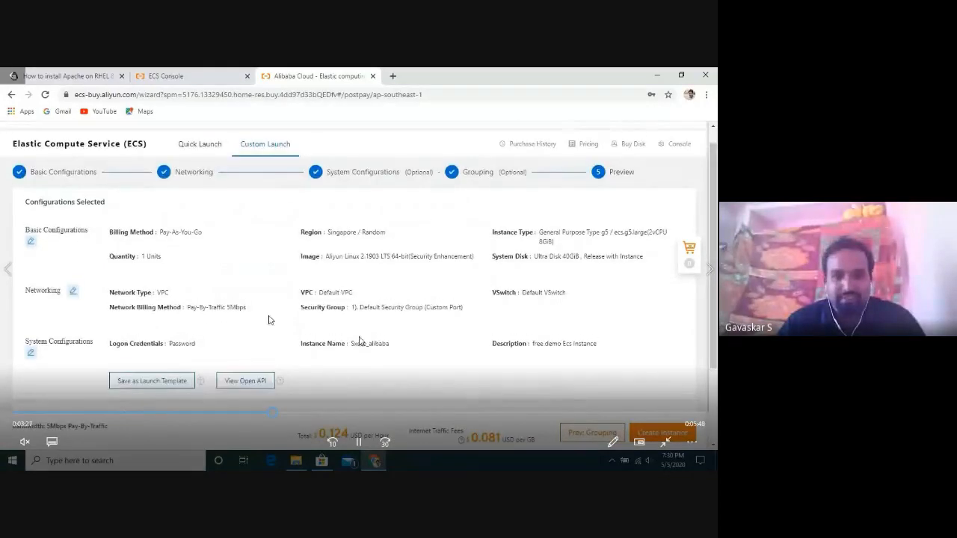
Pause the demo on the configuration preview as the new Singapore ECS console tab loads.
left_click(277, 241)
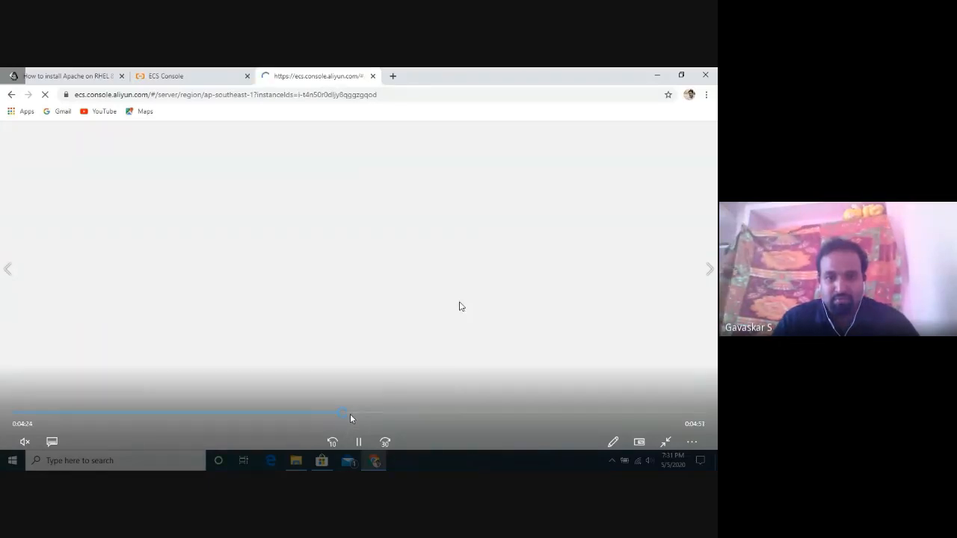
Skip the demo ahead to the instances list, pause on the new running instance, then resume playback.
left_click(349, 416)
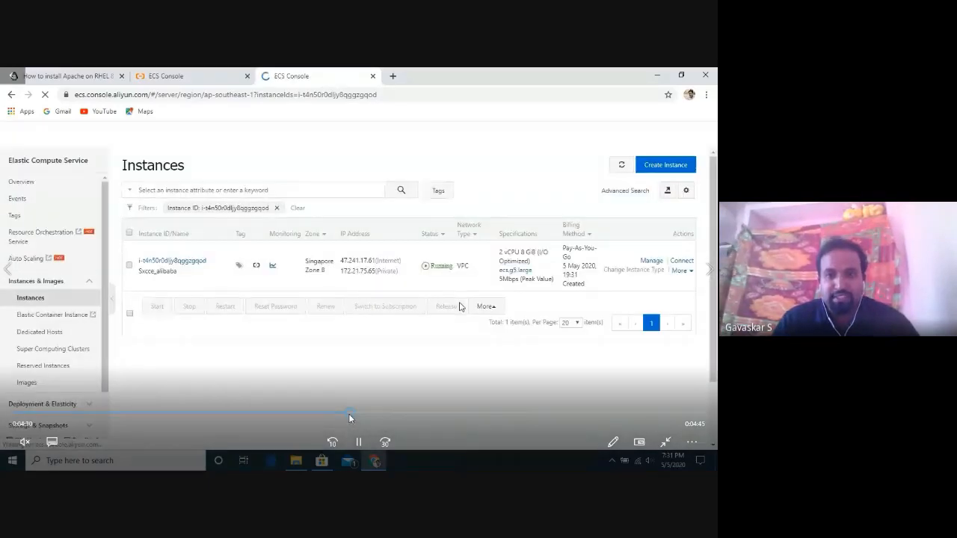
left_click(359, 442)
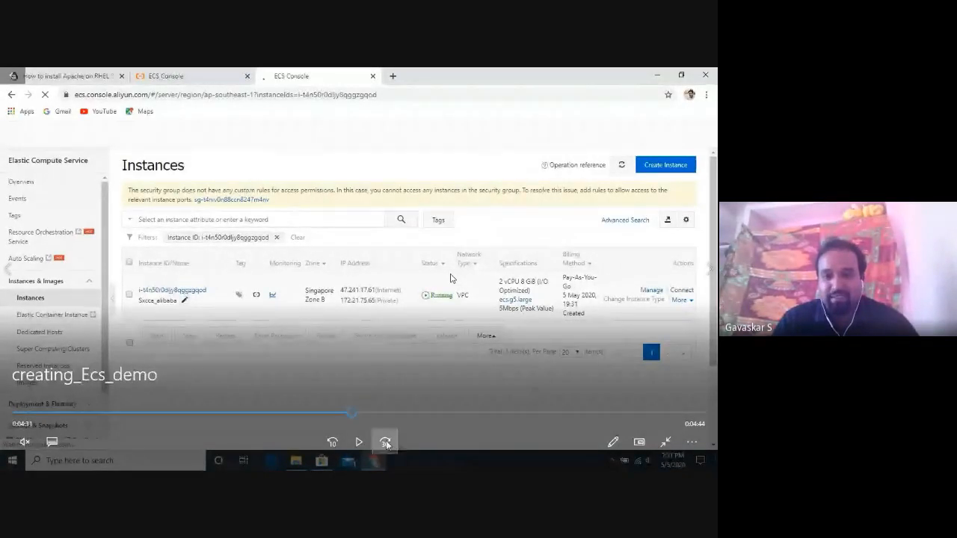
left_click(360, 443)
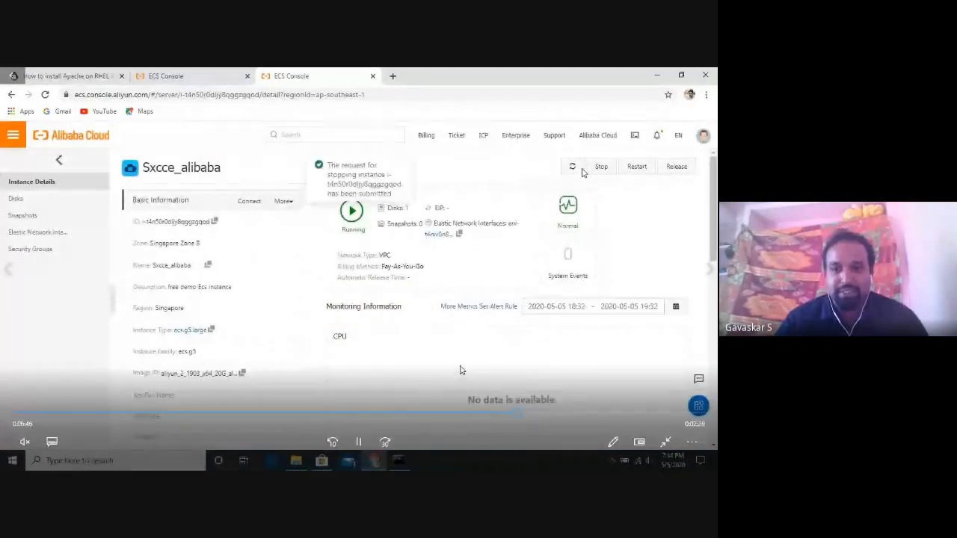
Pause the demo video, leave full screen and close the video player.
left_click(358, 442)
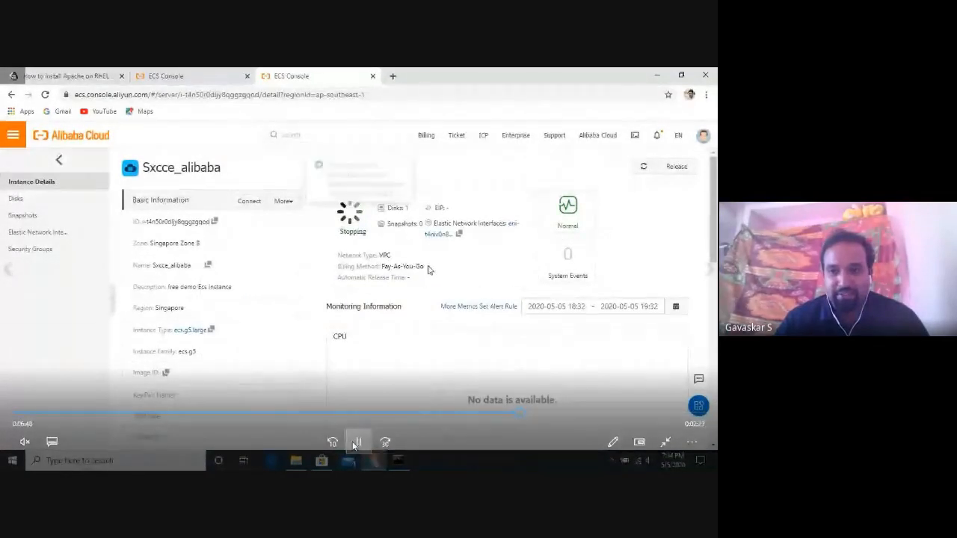
left_click(666, 442)
left_click(705, 89)
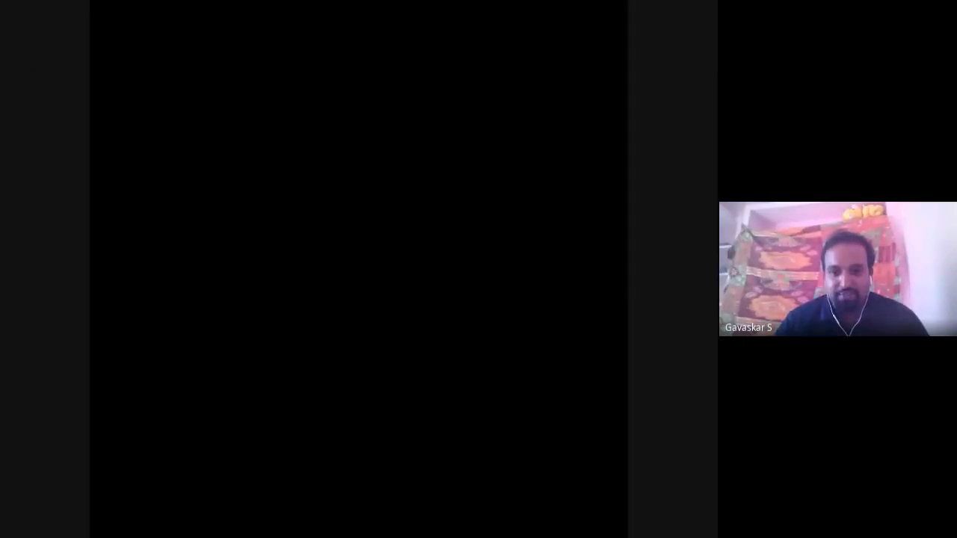